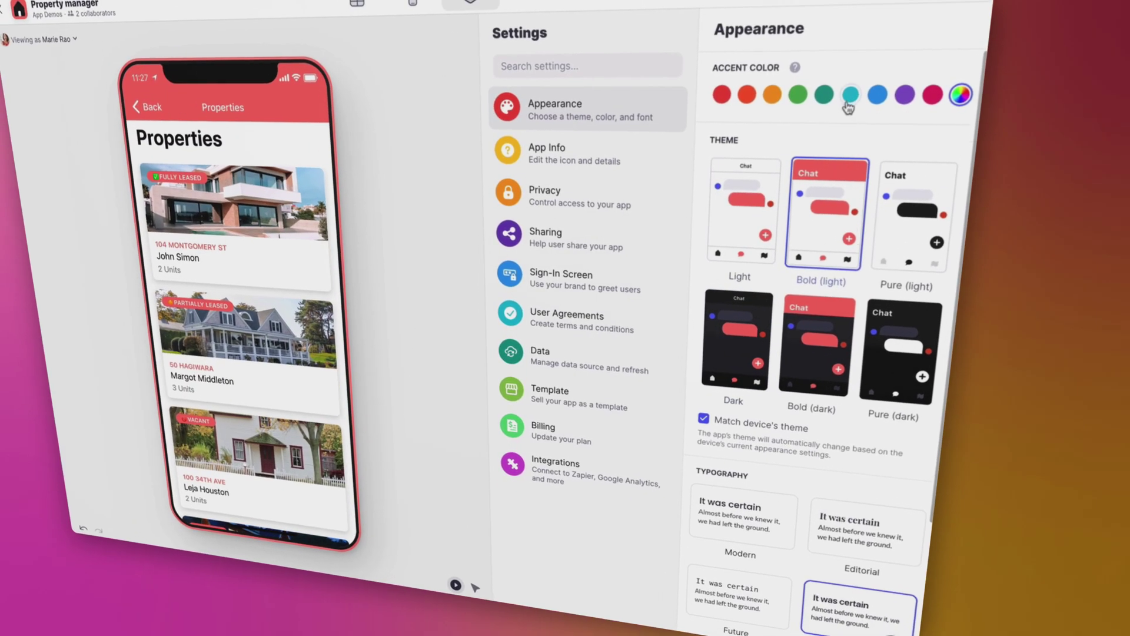
Try out three different accent colour swatches in the Appearance settings.
click(849, 95)
click(890, 101)
click(922, 107)
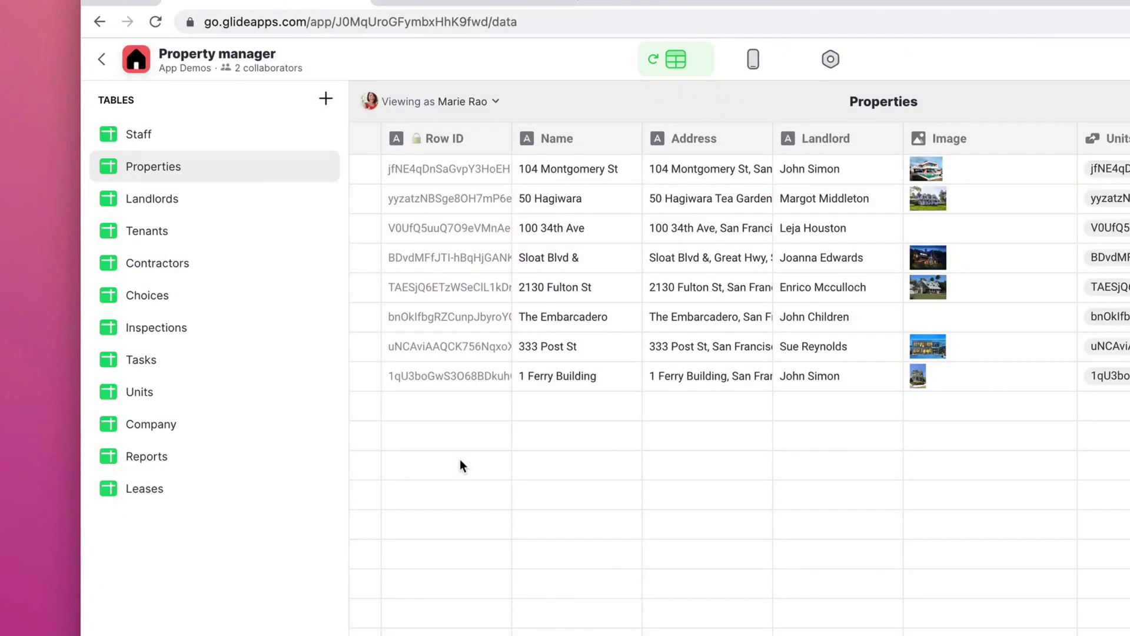
Select the 1 Ferry Building name cell in the Properties data for replacement with 100.
click(536, 380)
double_click(535, 381)
triple_click(535, 382)
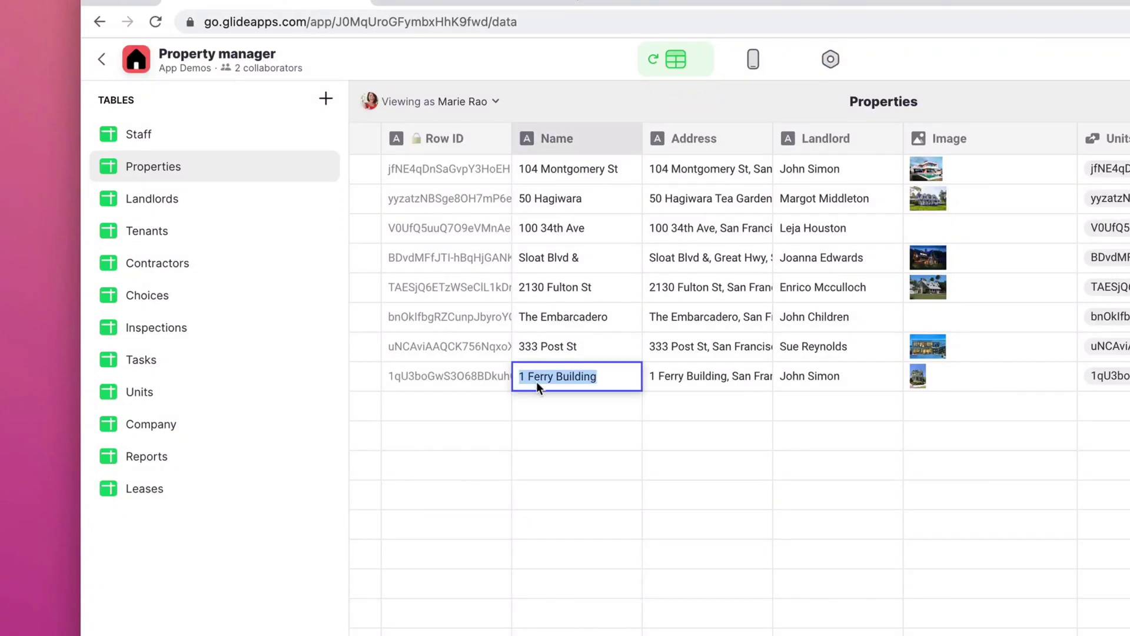
text(100)
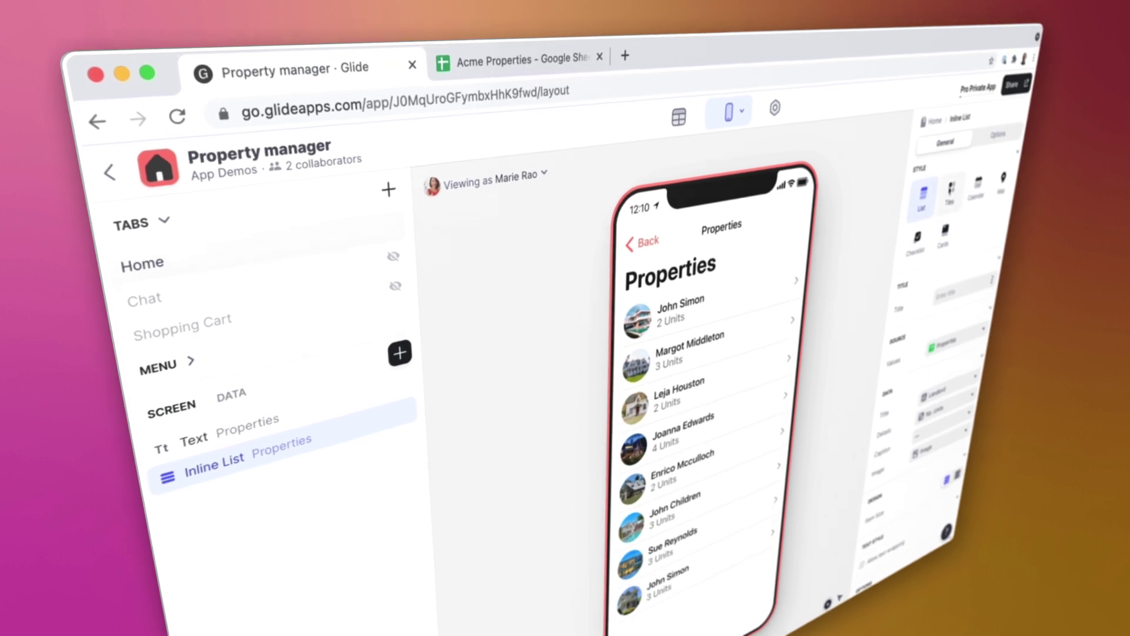
Switch the Properties inline list from Tiles to Cards style, then open Insert Component.
click(945, 187)
click(948, 240)
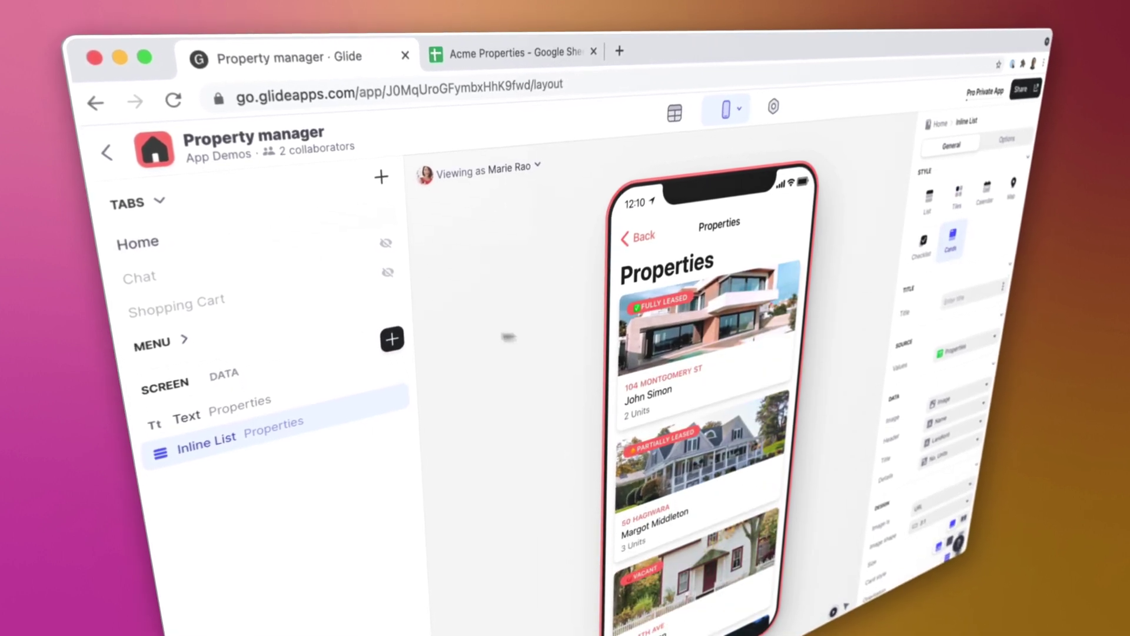
click(396, 345)
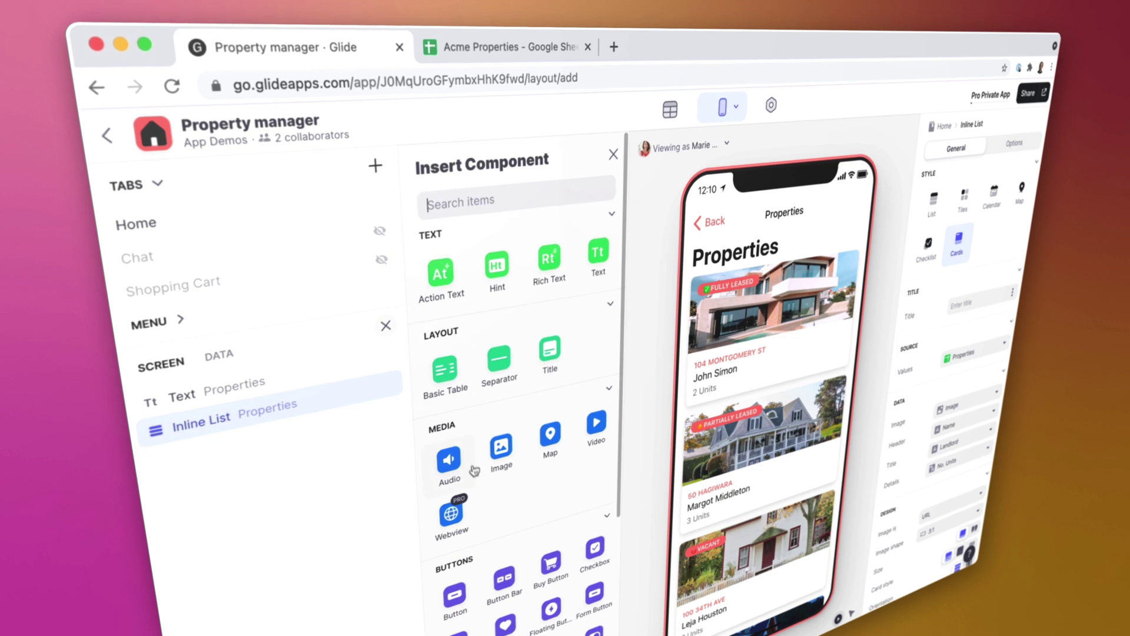
scroll(476, 487, down, 5)
scroll(477, 486, up, 3)
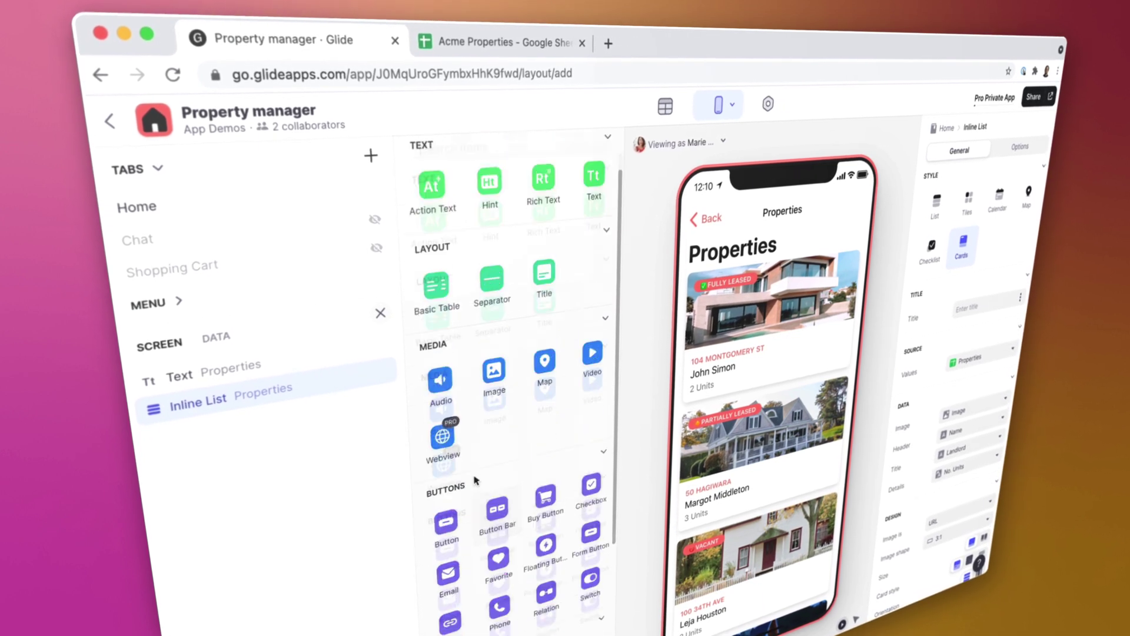